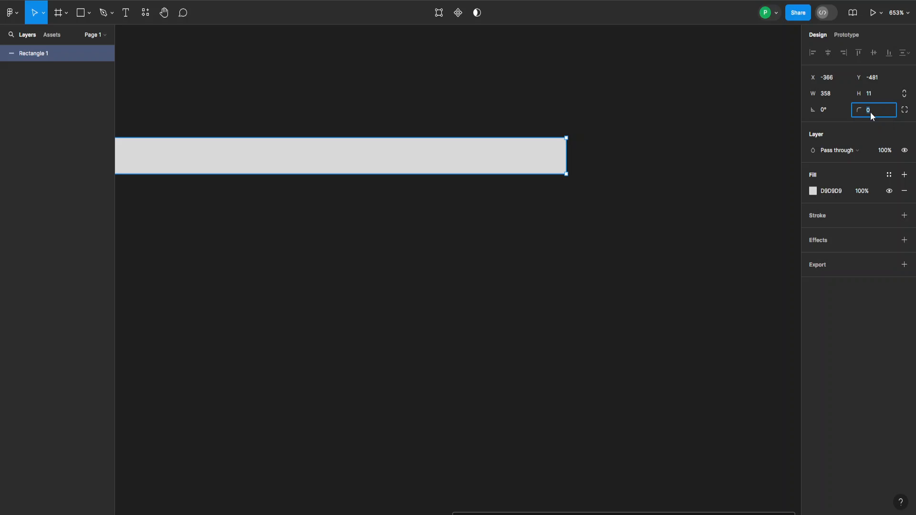
- Round the grey bar's corners with a radius of 10
key(Return)
scroll(633, 216, down, 3)
scroll(633, 216, down, 2)
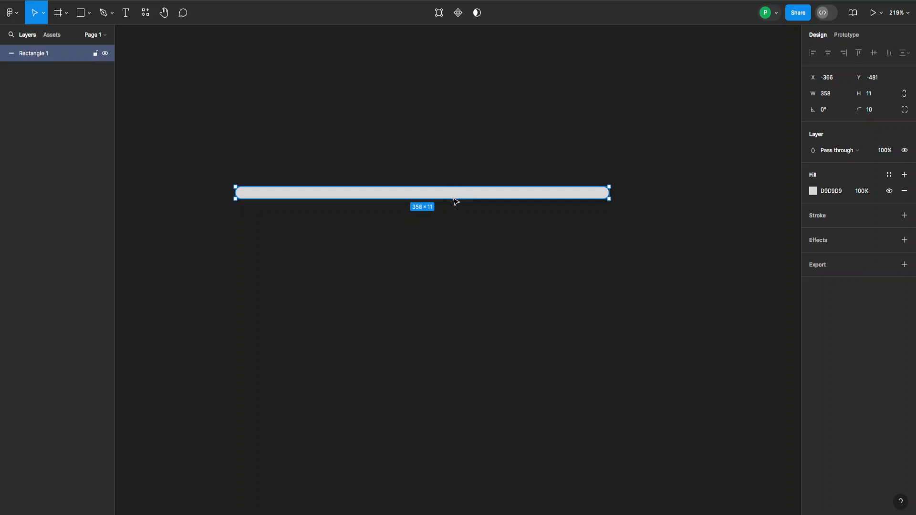
- Make a 67-wide duplicate over the left end of the grey bar and fill it with purple C47AFE
key(ctrl+d)
drag(610, 193, 306, 193)
click(813, 191)
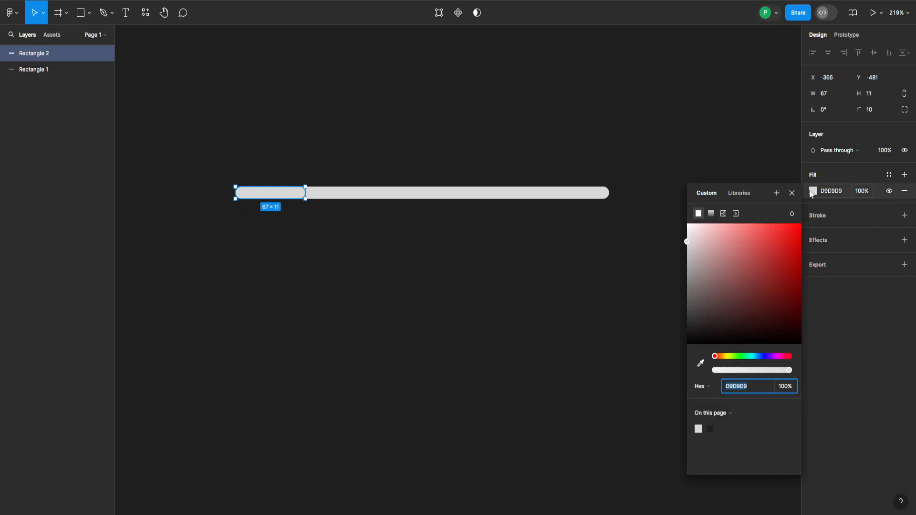
drag(775, 357, 772, 357)
drag(759, 235, 748, 228)
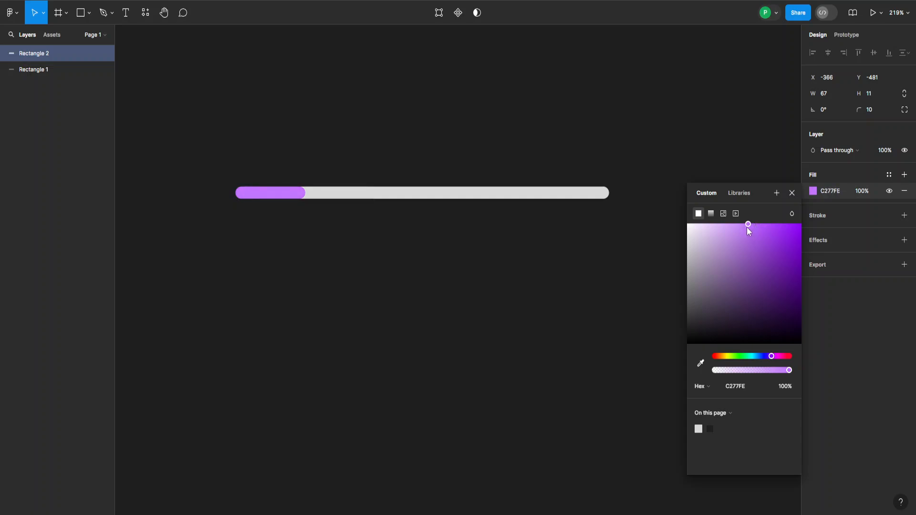
click(793, 194)
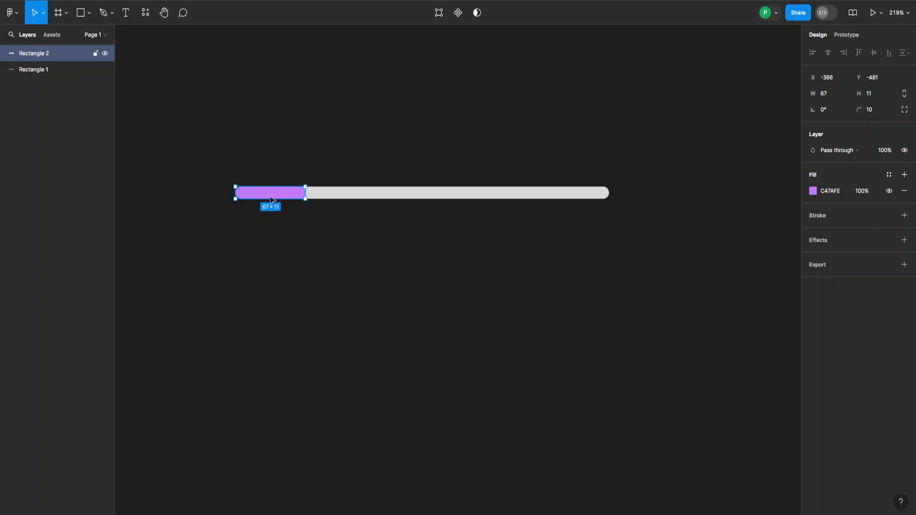
- Rename the purple bar's layer to Top and the grey bar's layer to Bottom
double_click(50, 56)
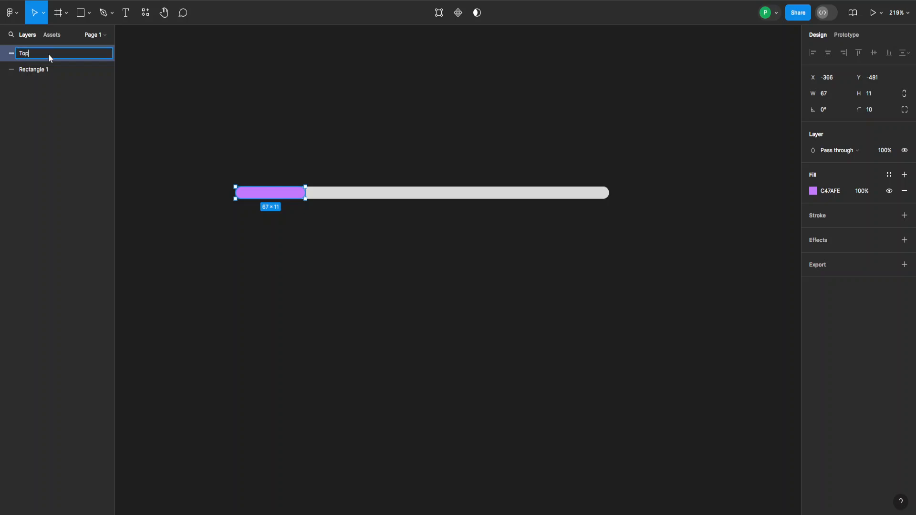
key(Return)
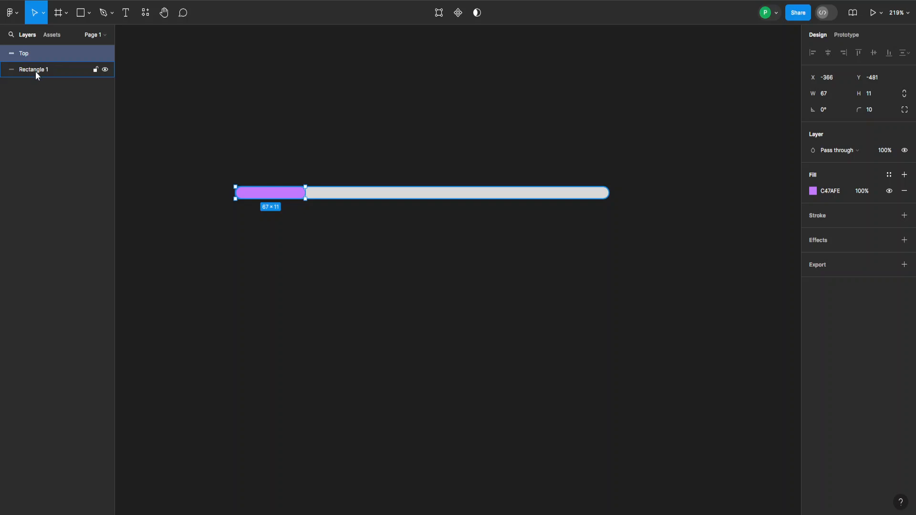
double_click(33, 69)
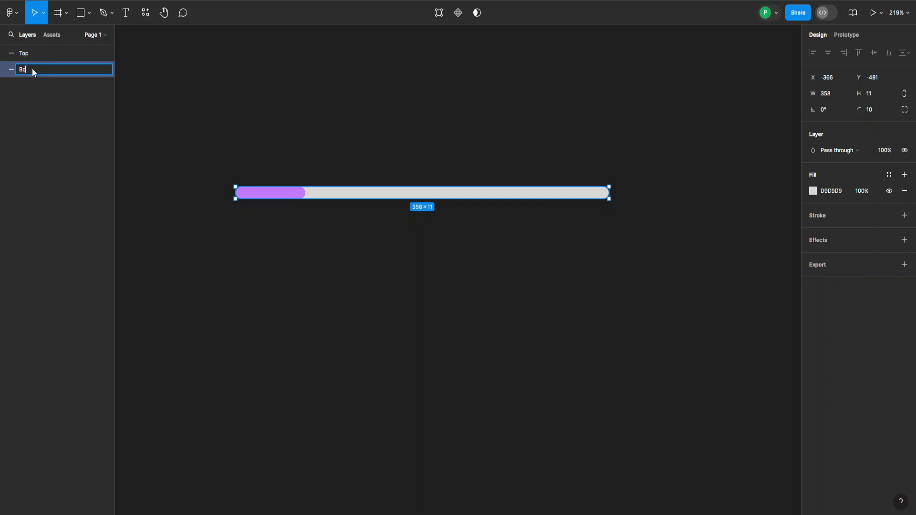
key(Return)
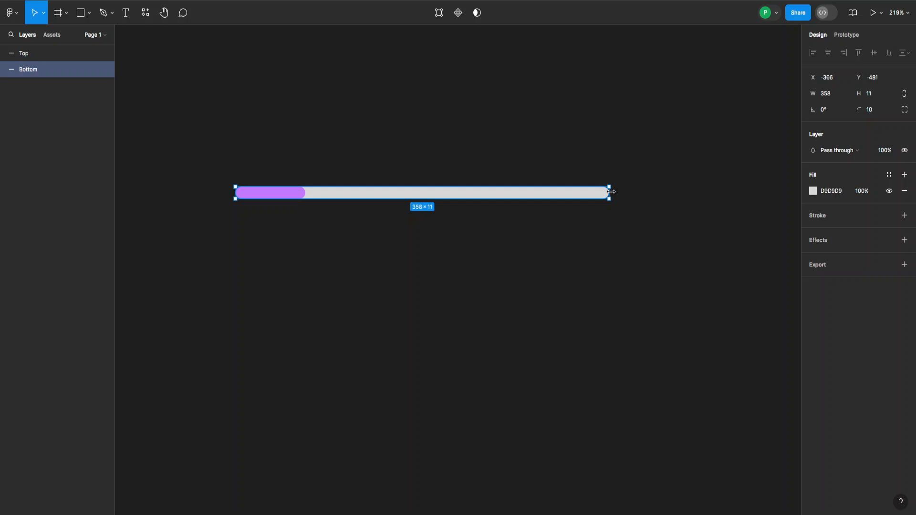
- Shorten the grey Bottom bar from its right end to about 276 wide
drag(612, 193, 523, 193)
click(421, 138)
drag(372, 135, 440, 146)
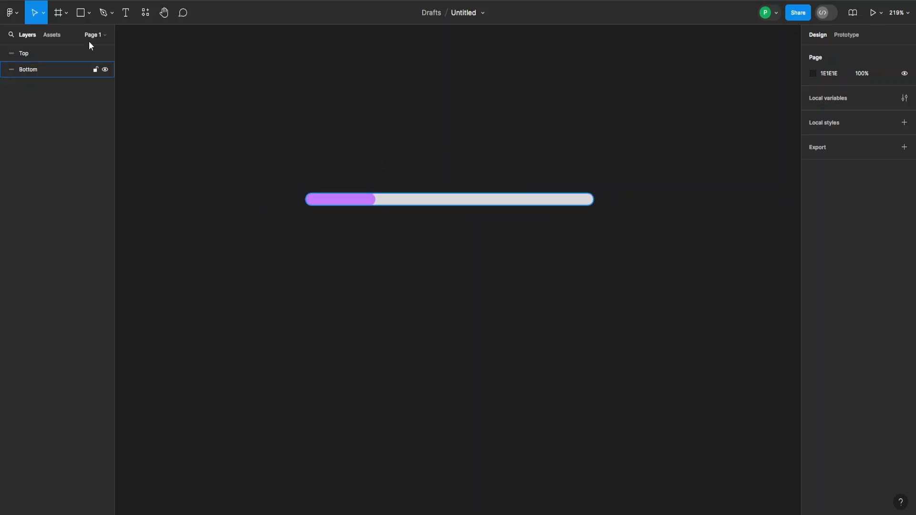
- Draw a 67 × 67 circle centred over the purple bar and fill it with the same purple, C47AFE
click(91, 14)
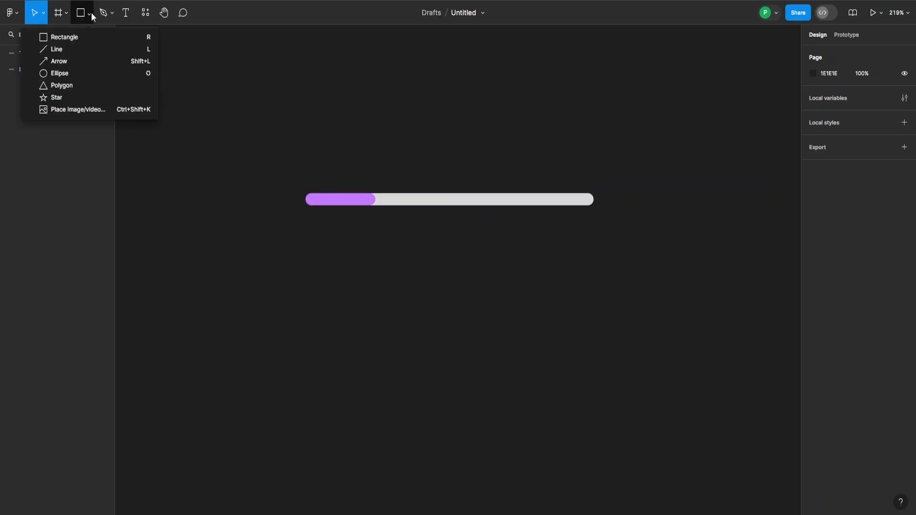
click(61, 73)
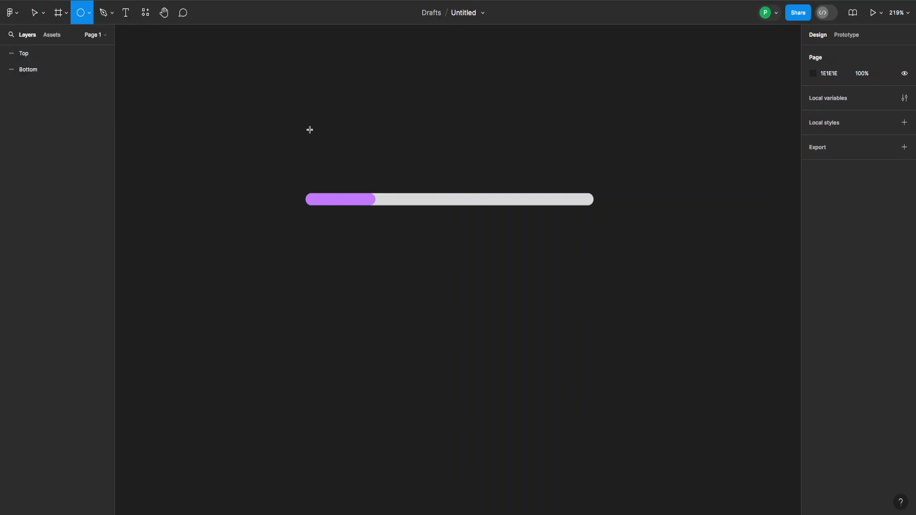
drag(301, 129, 375, 198)
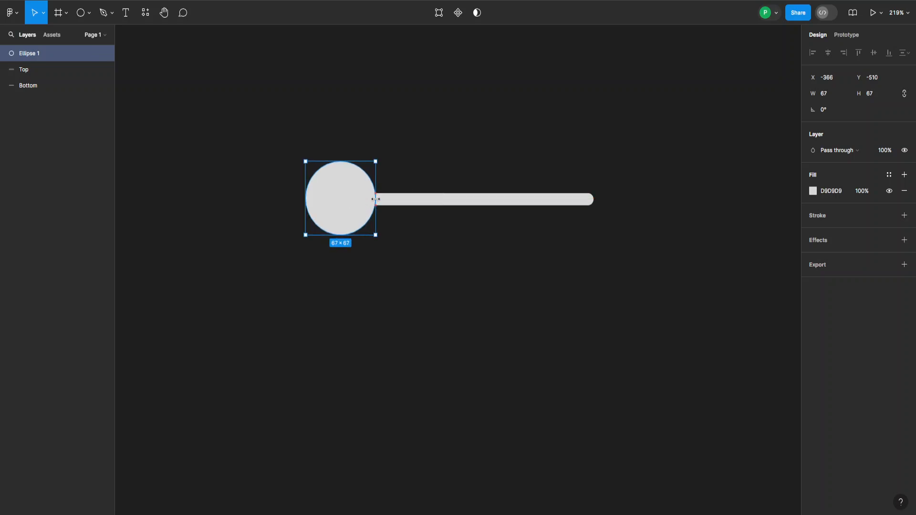
click(814, 191)
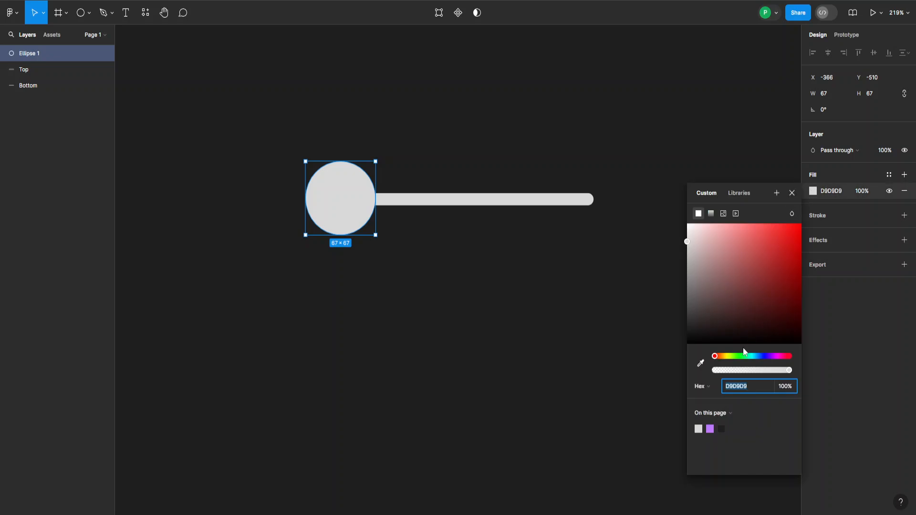
click(710, 428)
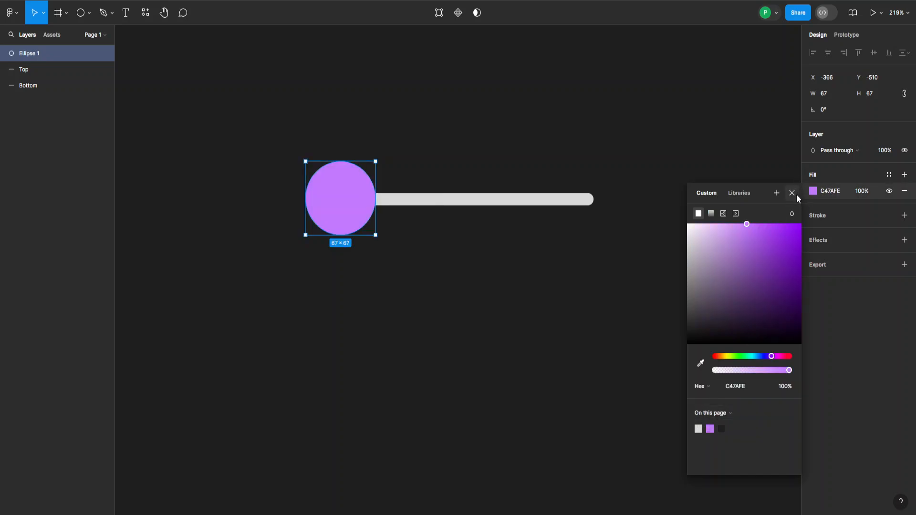
click(792, 192)
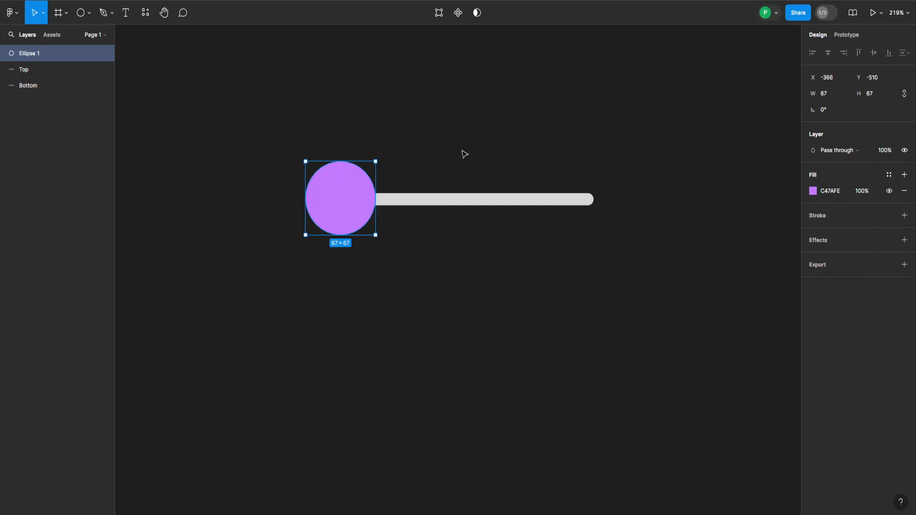
click(463, 152)
- Group the circle with both bars and place a copy of the group 20 below the original
scroll(414, 138, down, 2)
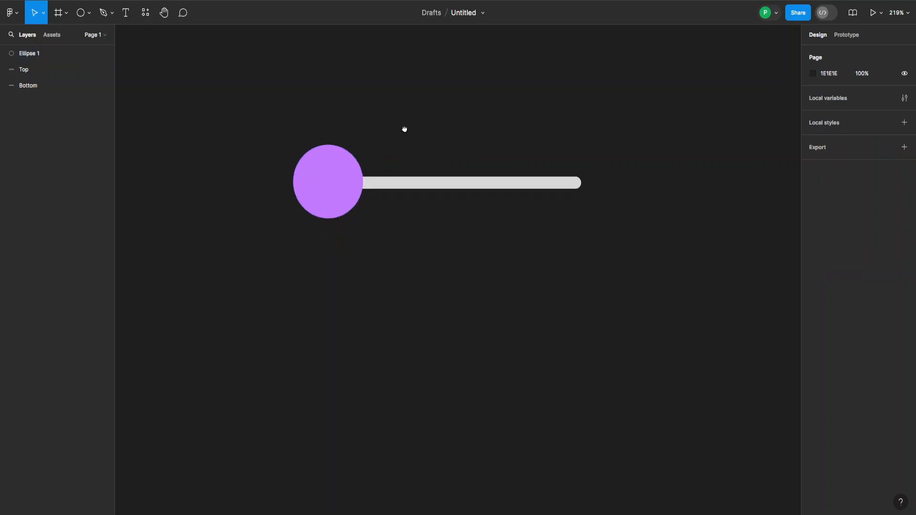
scroll(411, 136, down, 3)
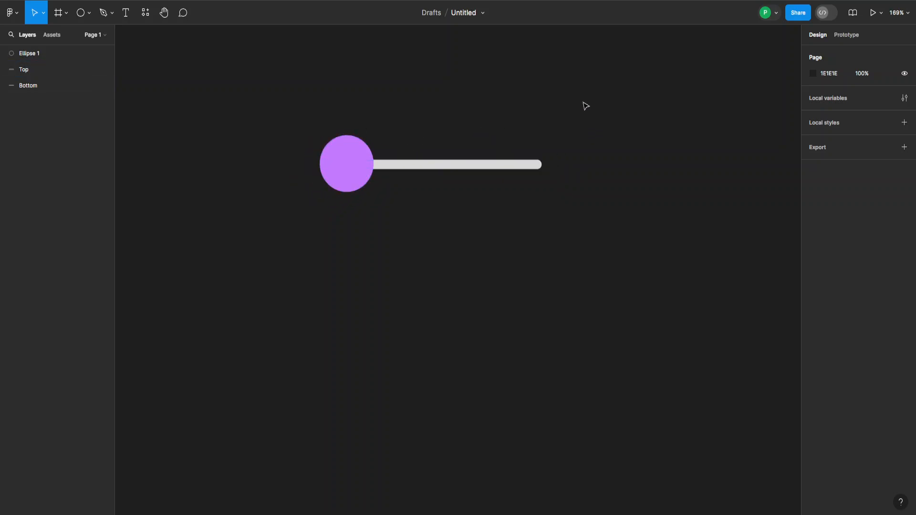
drag(583, 94, 290, 253)
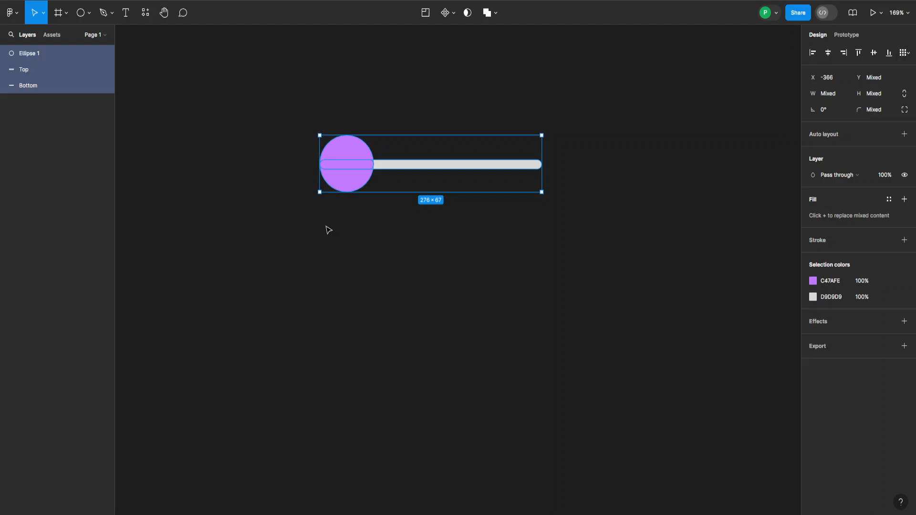
right_click(352, 179)
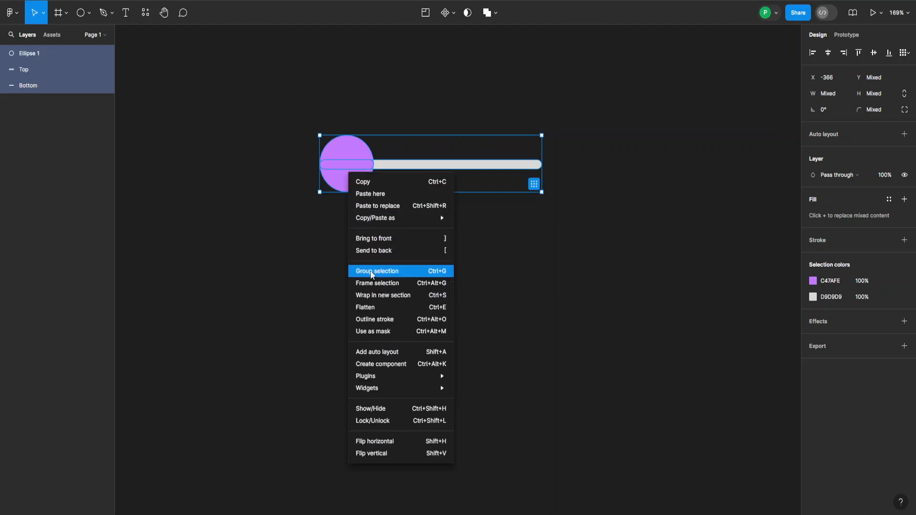
click(434, 273)
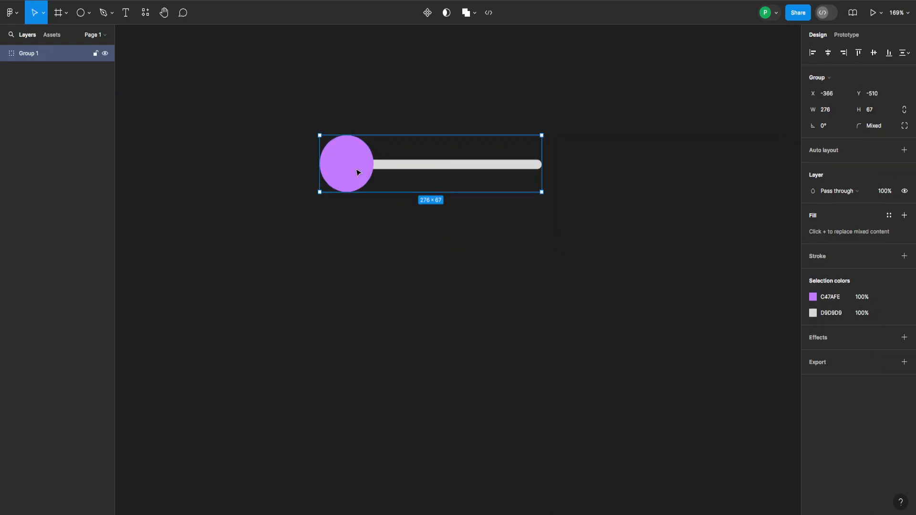
drag(358, 172, 360, 245)
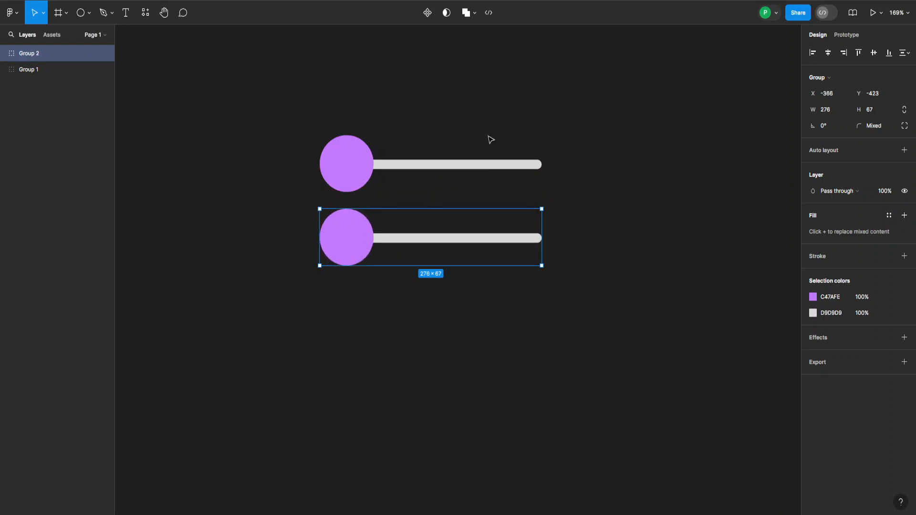
click(435, 94)
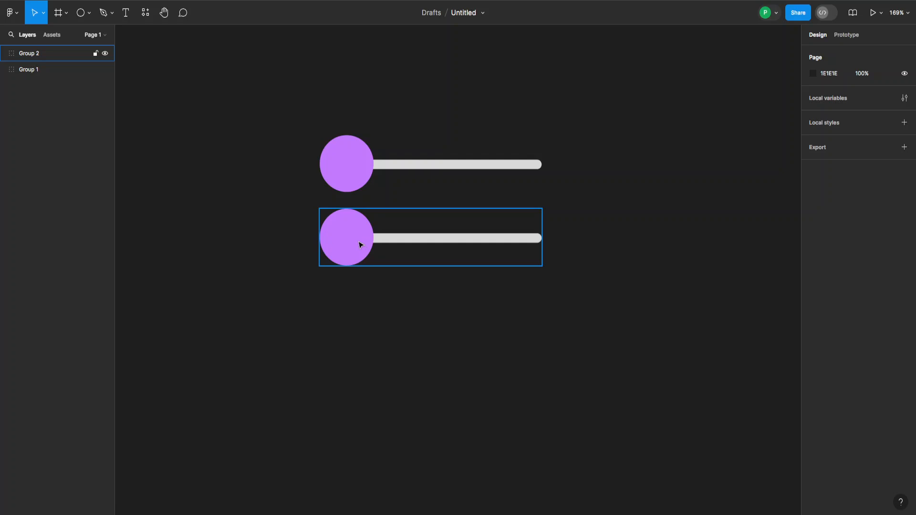
- In the lower group, move the circle to the right end of the track and extend the purple Top bar to 276 wide
double_click(360, 245)
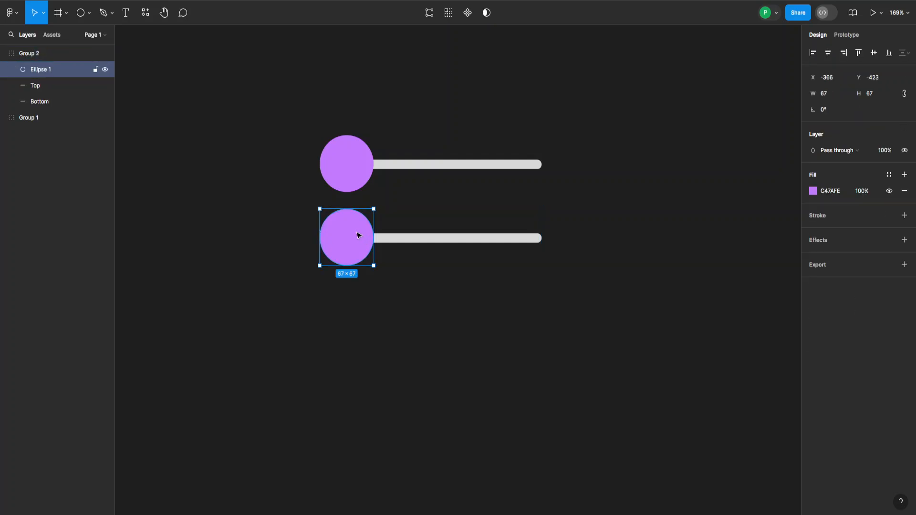
drag(359, 235, 524, 235)
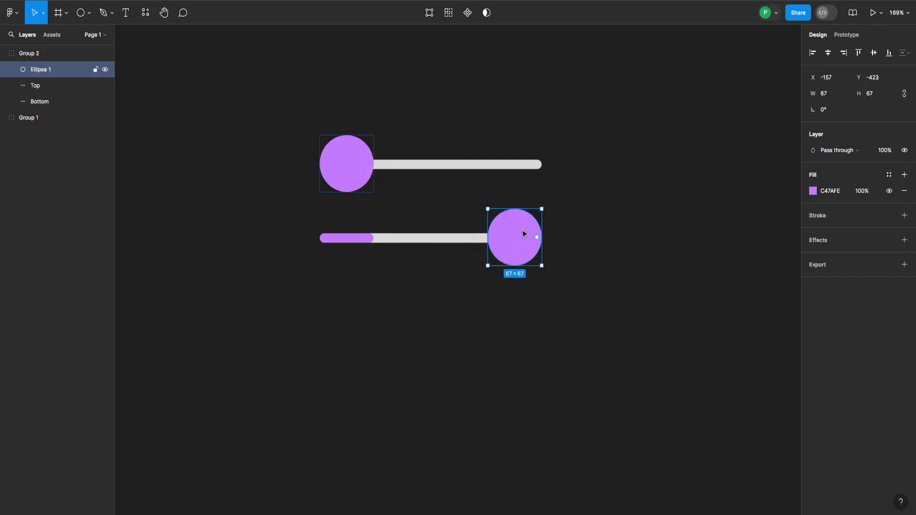
click(369, 240)
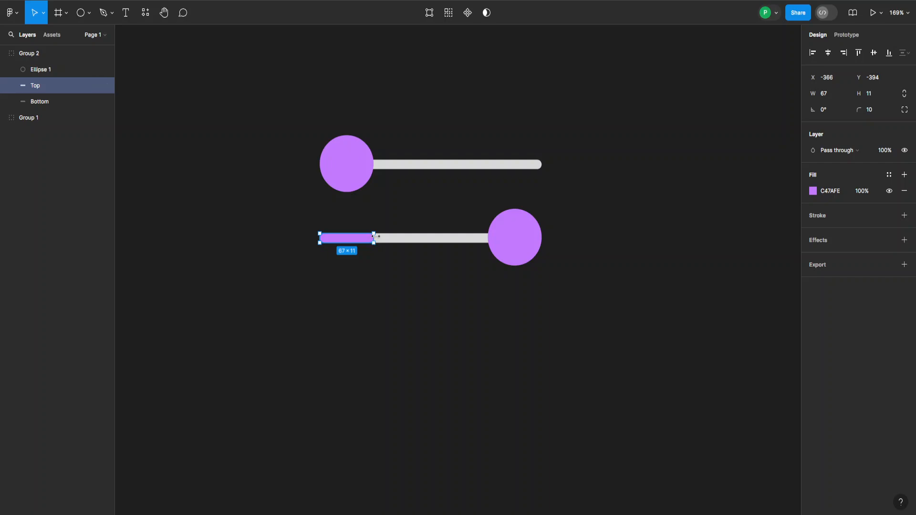
drag(376, 236, 542, 240)
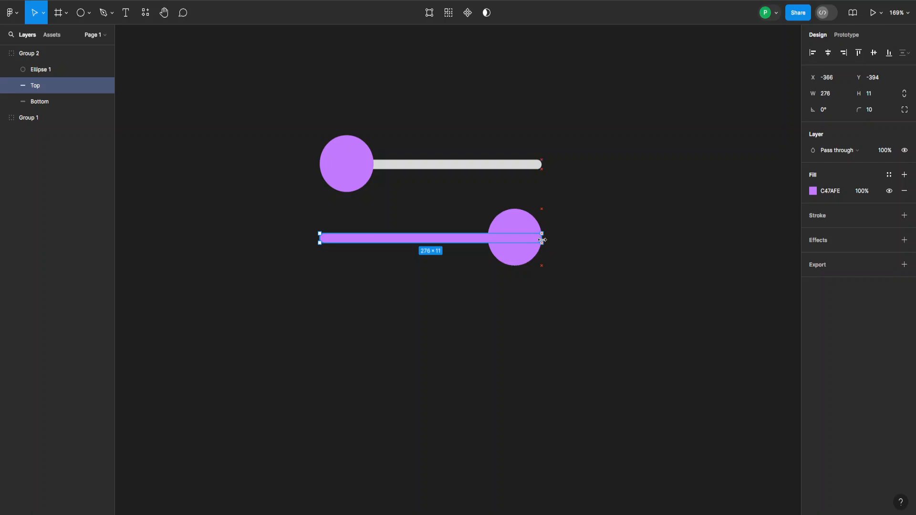
click(575, 228)
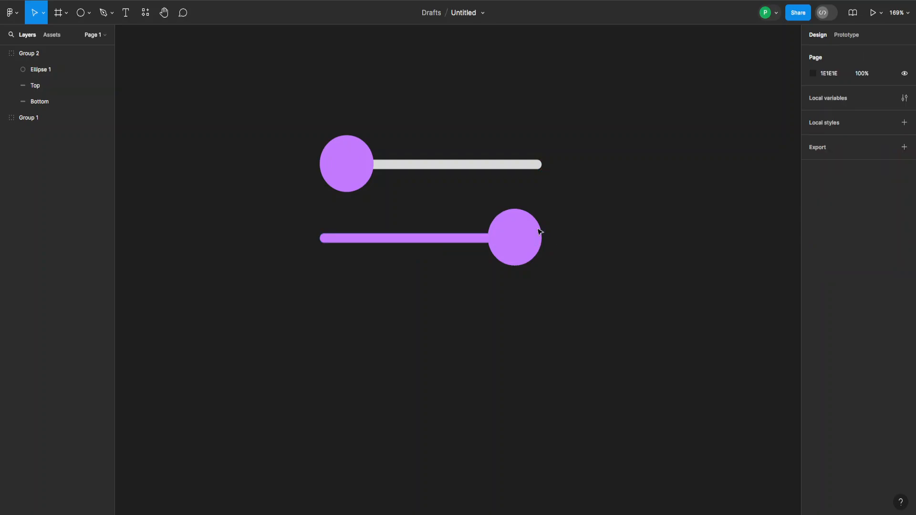
click(4, 56)
- Turn both slider groups into separate components and combine them as variants
drag(591, 106, 305, 315)
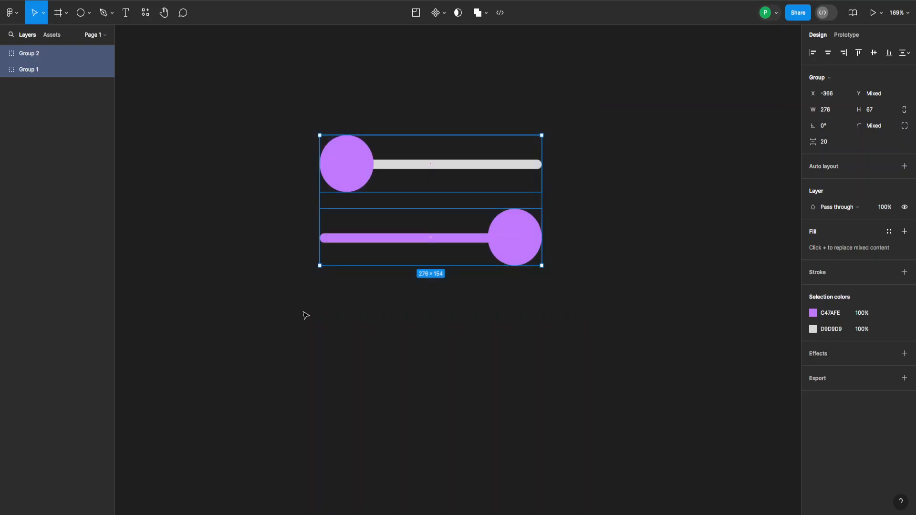
click(446, 14)
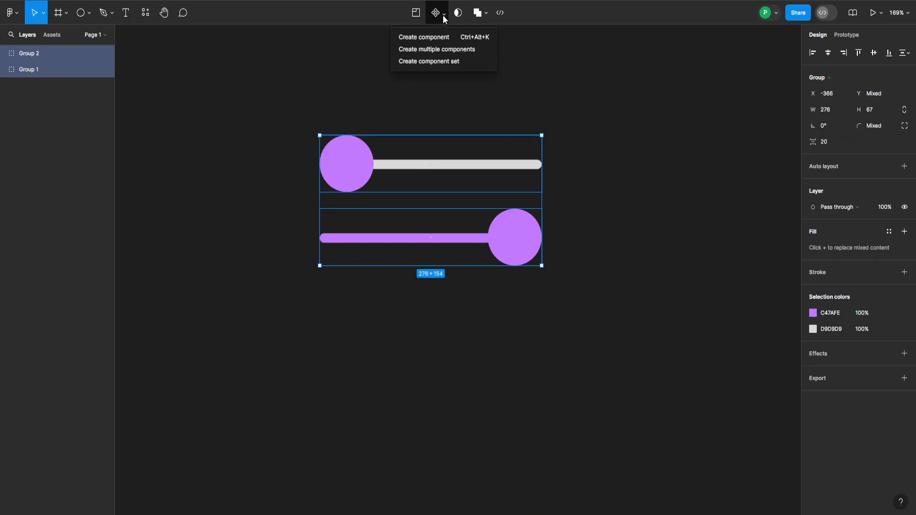
click(443, 52)
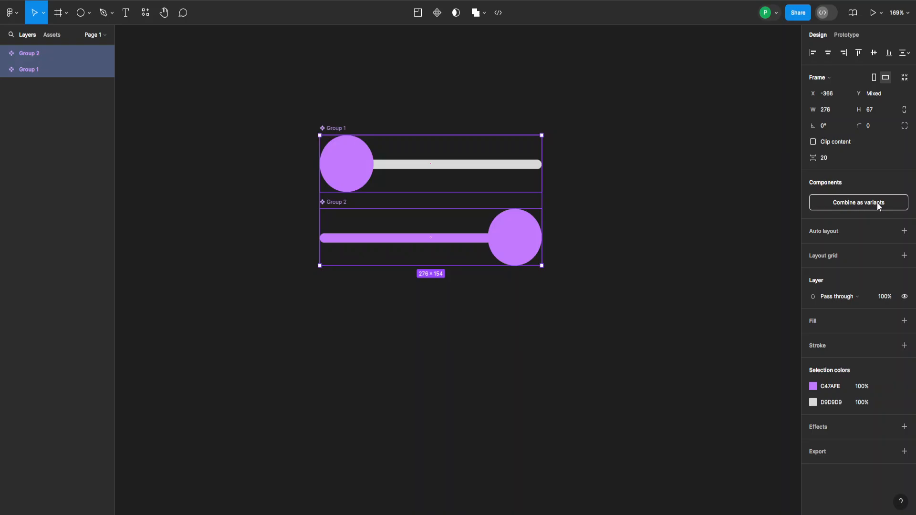
click(854, 205)
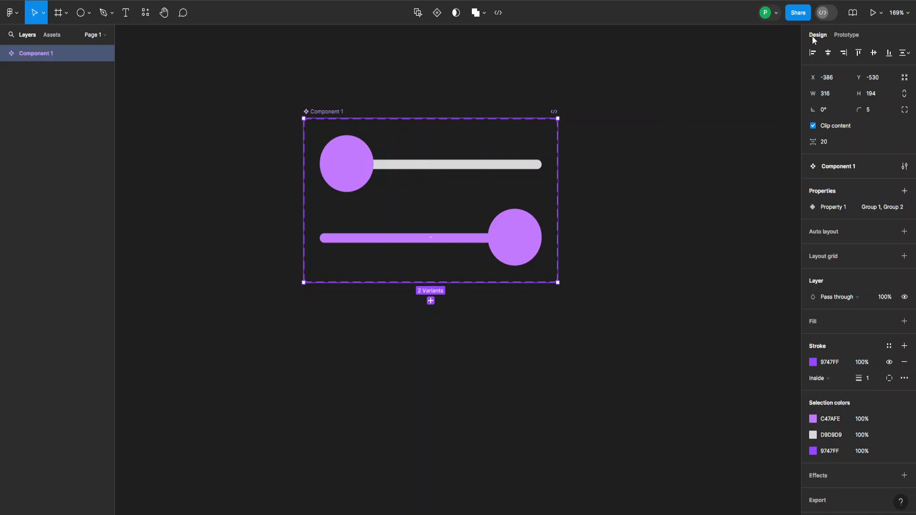
- Add a prototype connection from the circle in the Group 1 variant to the Group 2 variant
click(848, 35)
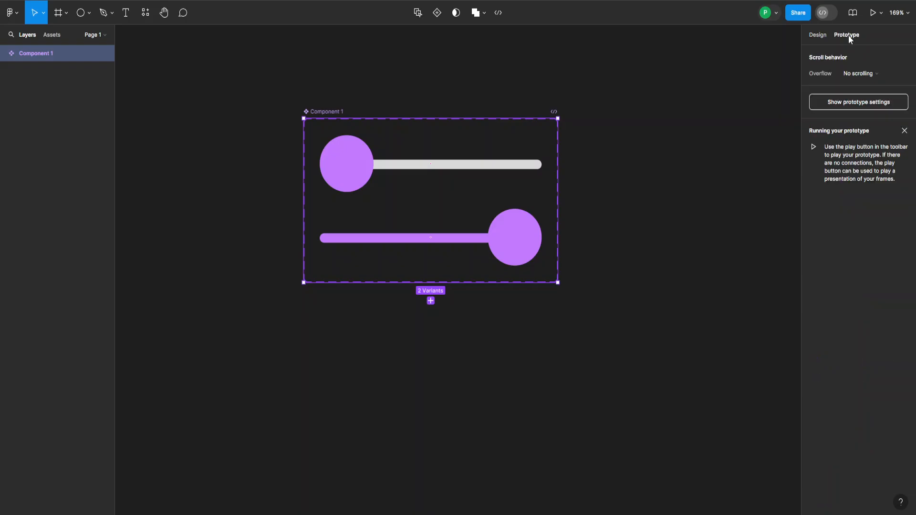
click(354, 165)
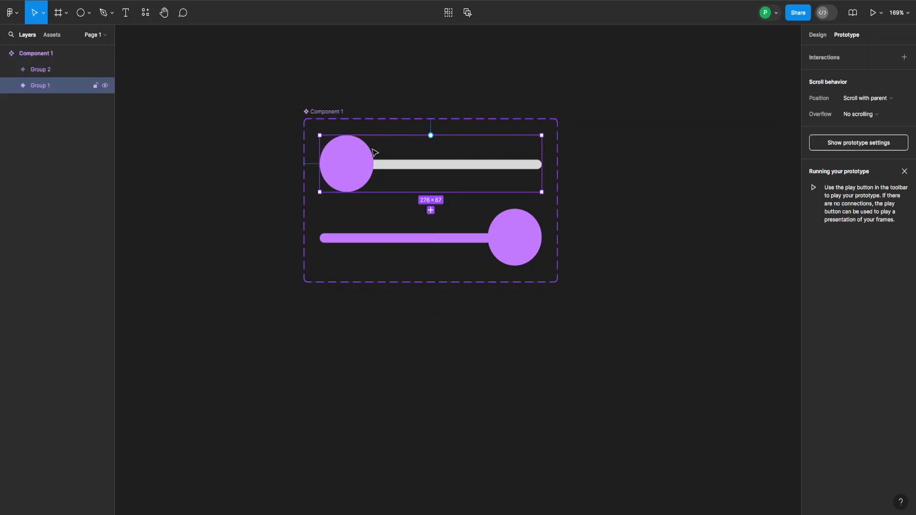
double_click(370, 164)
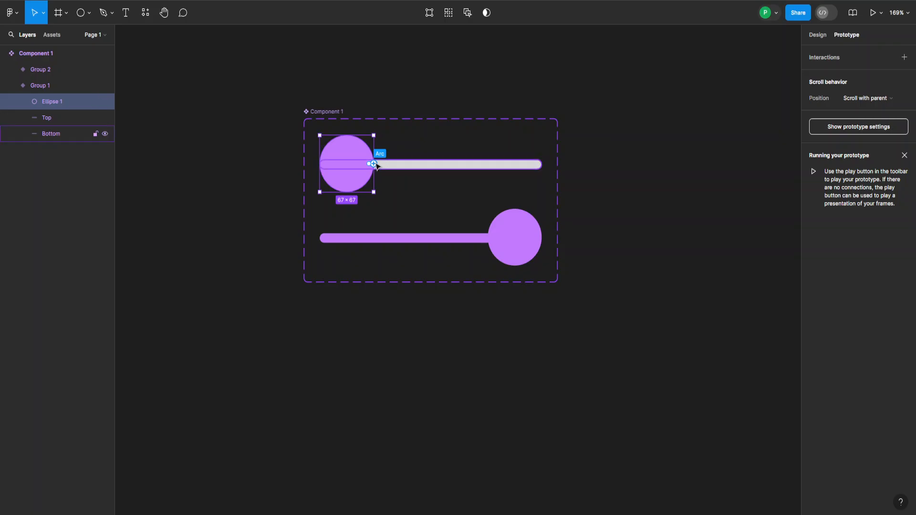
drag(374, 164, 425, 225)
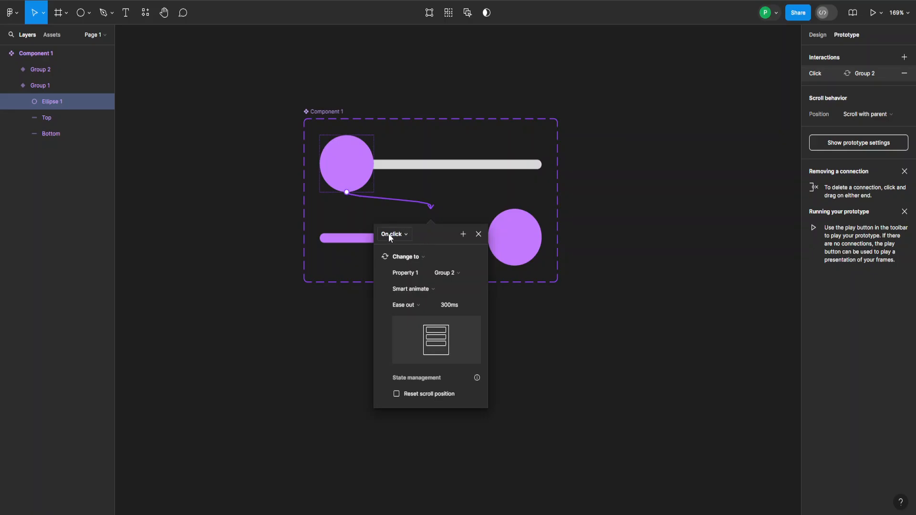
- Set the Group 1 circle's interaction trigger to On drag, keeping Smart animate as the animation for the change to Group 2
click(406, 234)
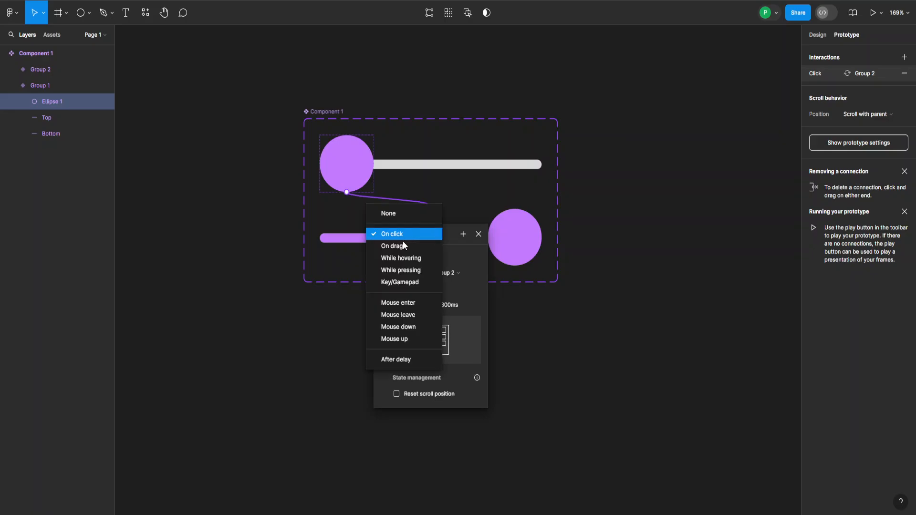
click(394, 245)
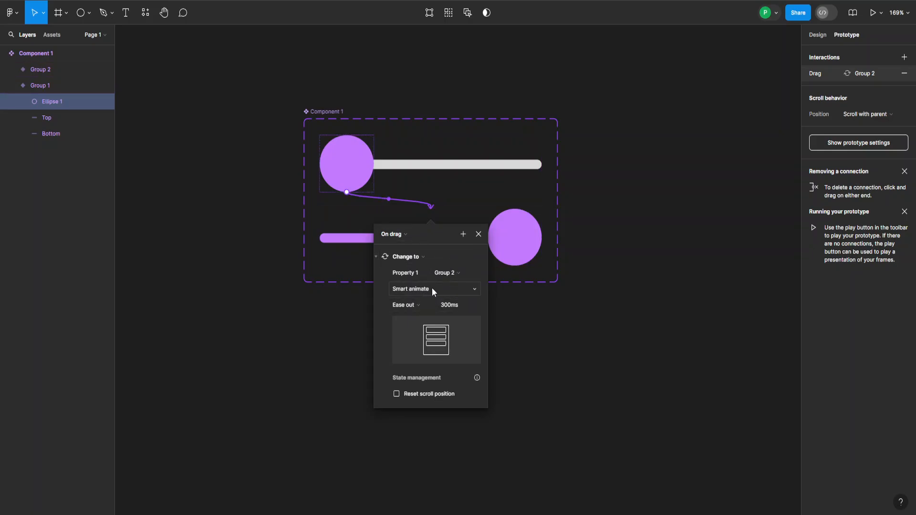
click(439, 290)
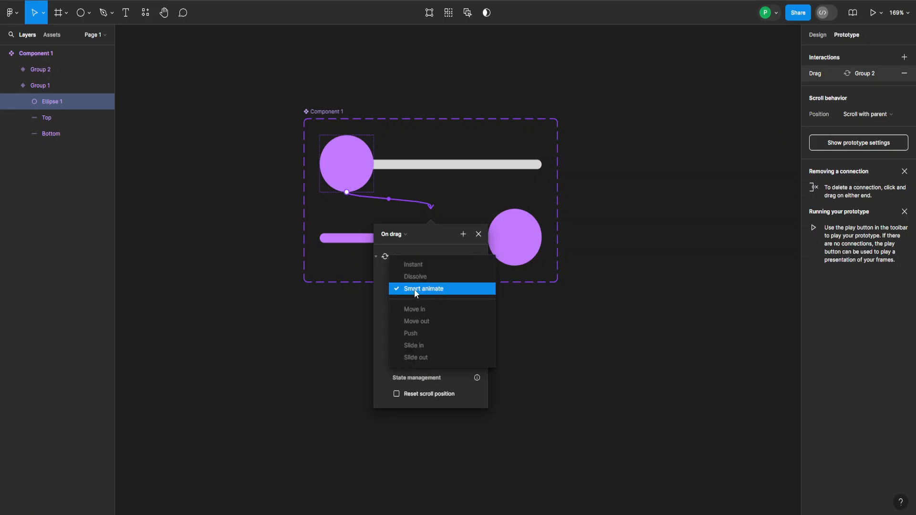
click(382, 293)
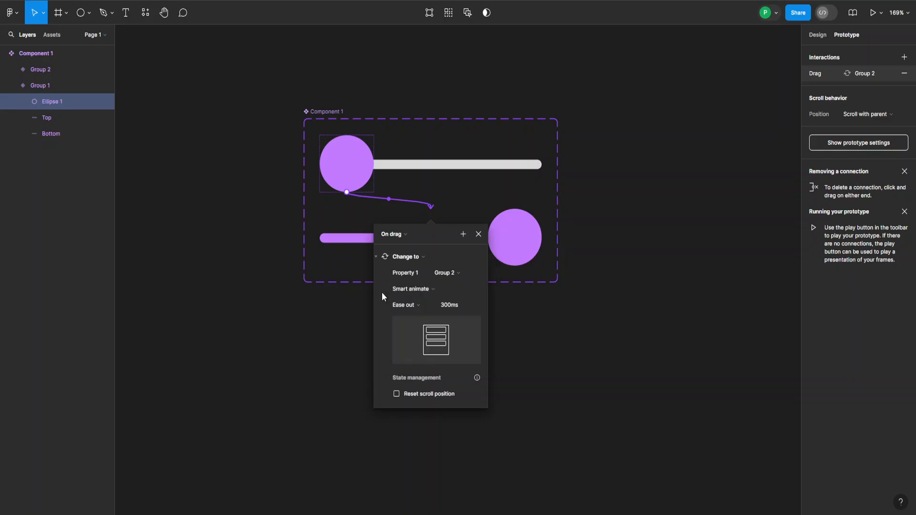
click(462, 289)
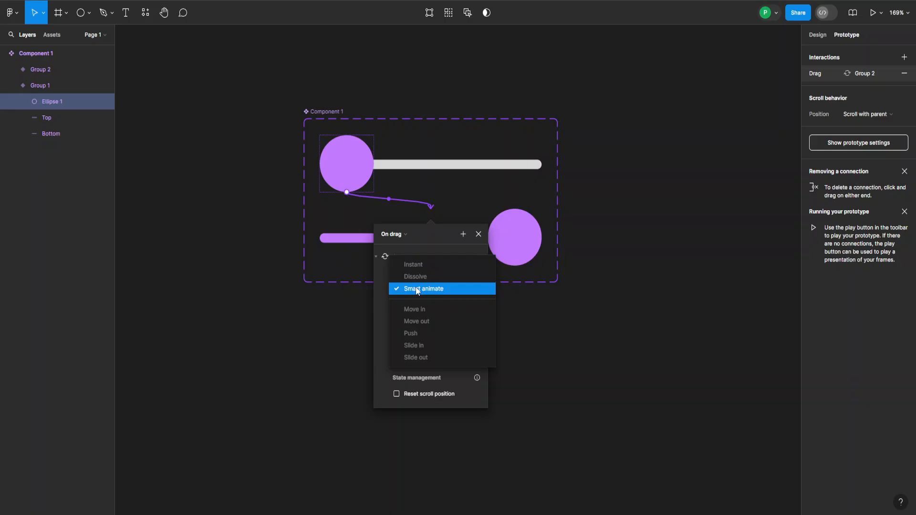
click(418, 290)
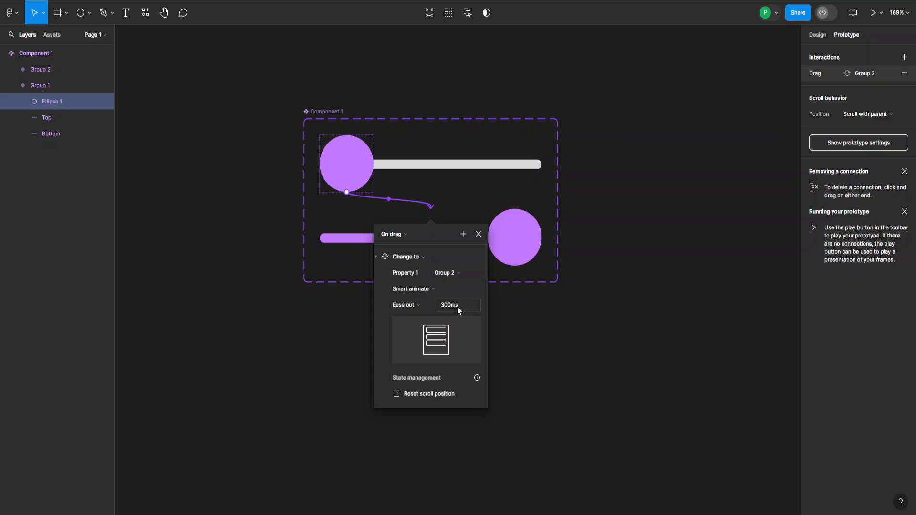
click(479, 237)
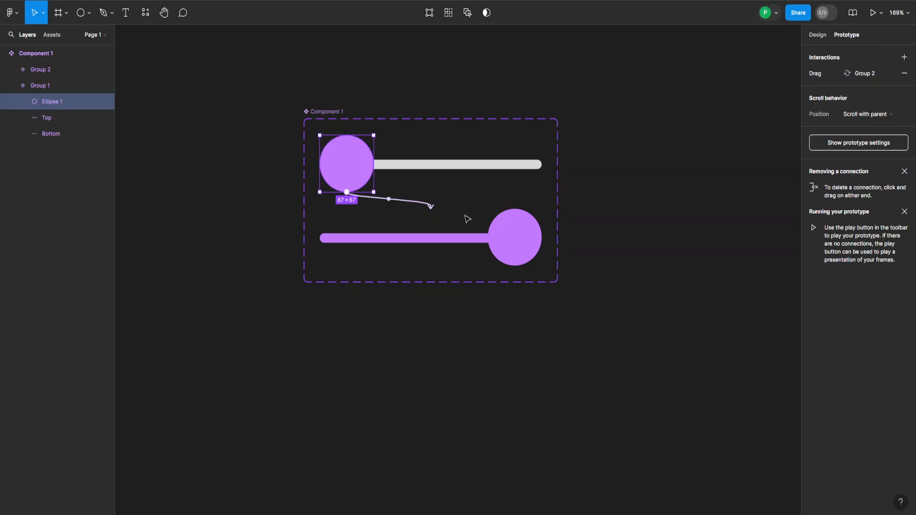
- Connect the circle in the Group 2 variant back to the Group 1 variant with an On drag trigger
click(513, 238)
double_click(509, 237)
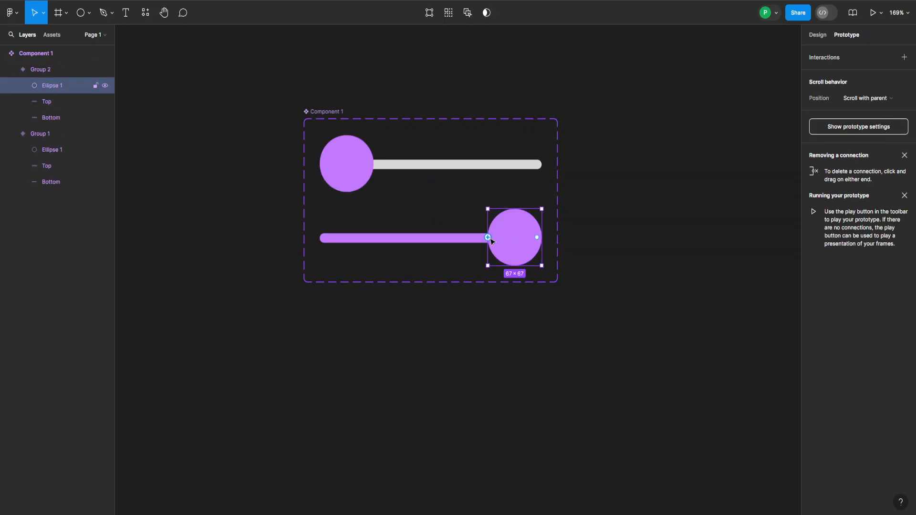
drag(475, 221, 461, 178)
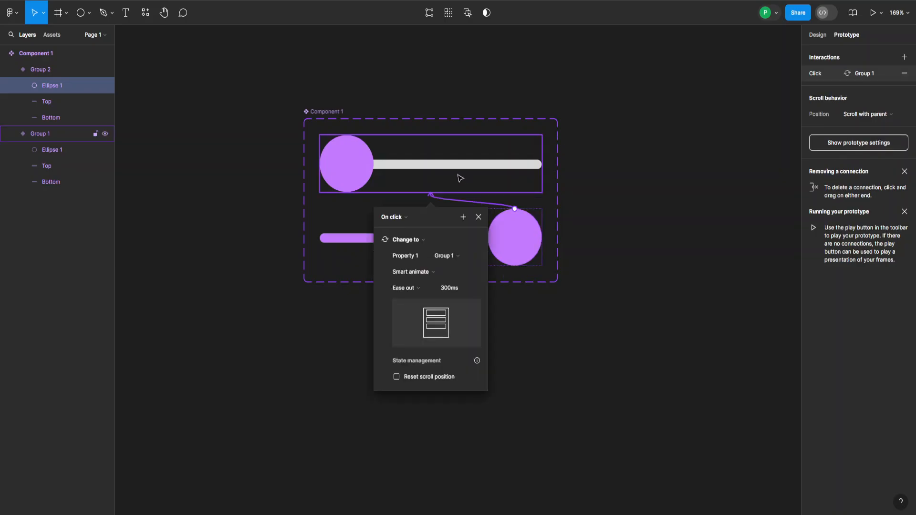
click(403, 218)
click(404, 233)
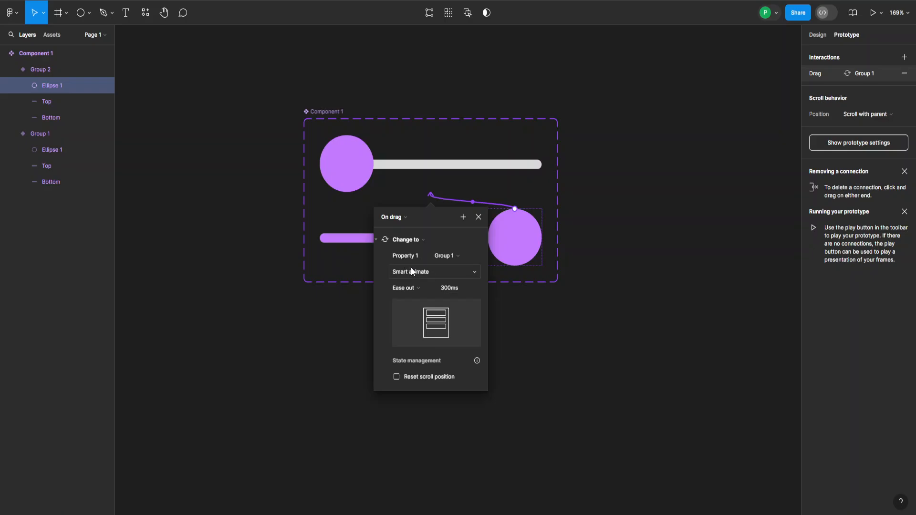
click(479, 217)
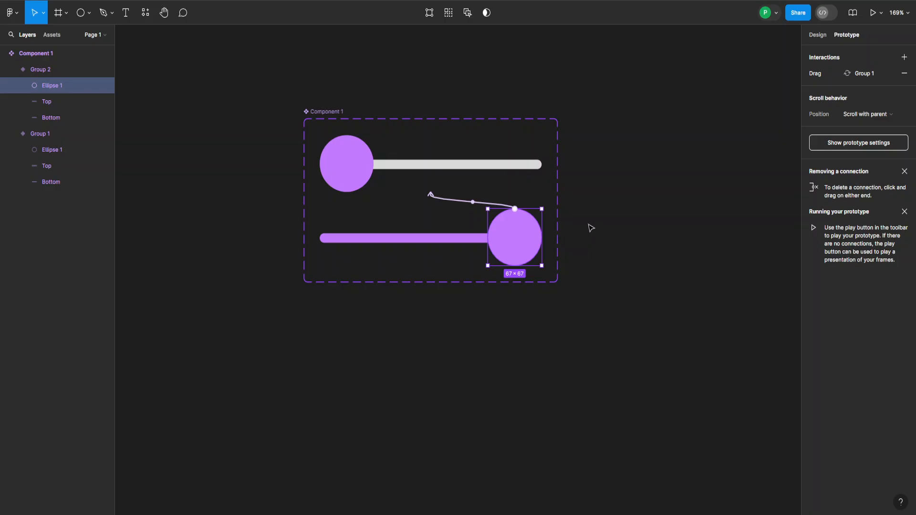
- Draw a frame about 459 × 257 beside the component set and place an instance of Component 1 at its centre
scroll(588, 229, down, 1)
scroll(584, 234, down, 1)
drag(616, 209, 502, 219)
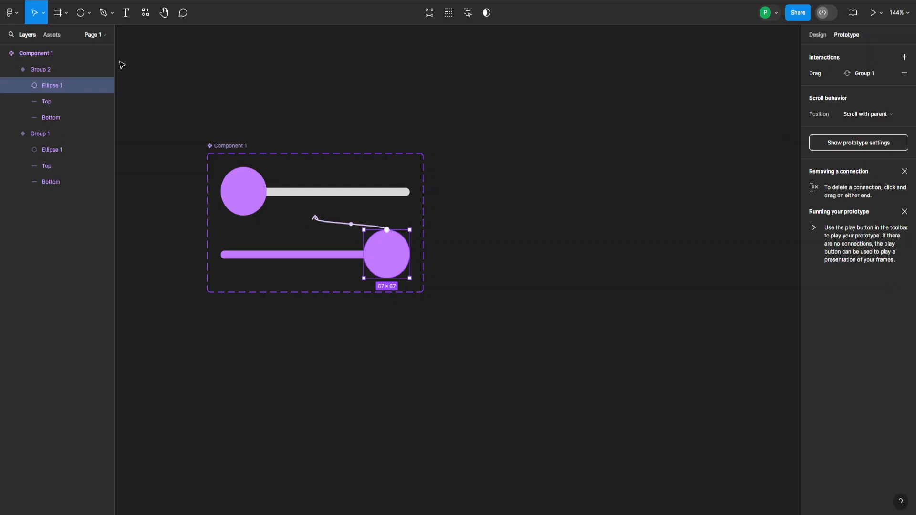
click(61, 16)
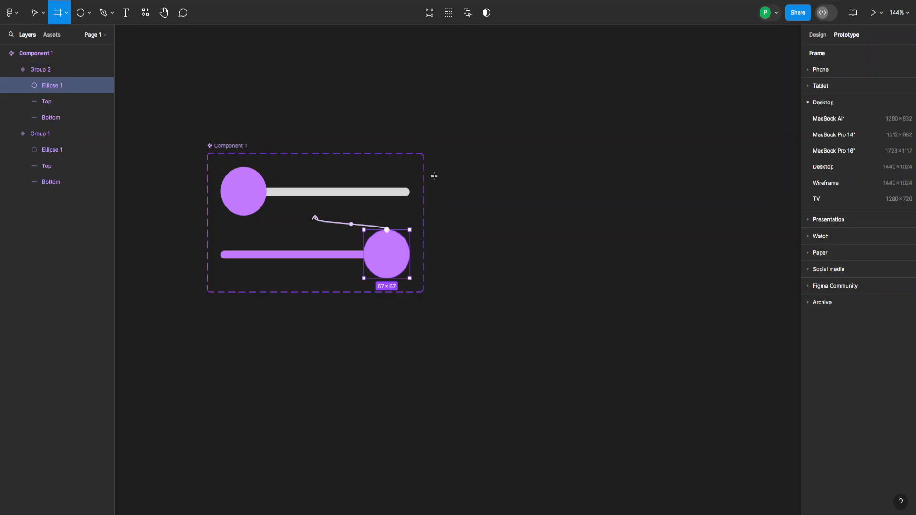
drag(452, 134, 766, 320)
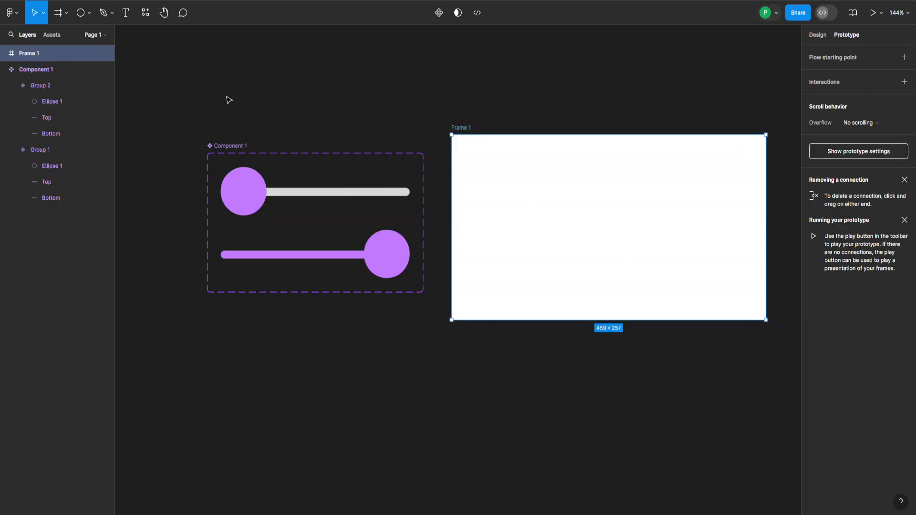
click(51, 34)
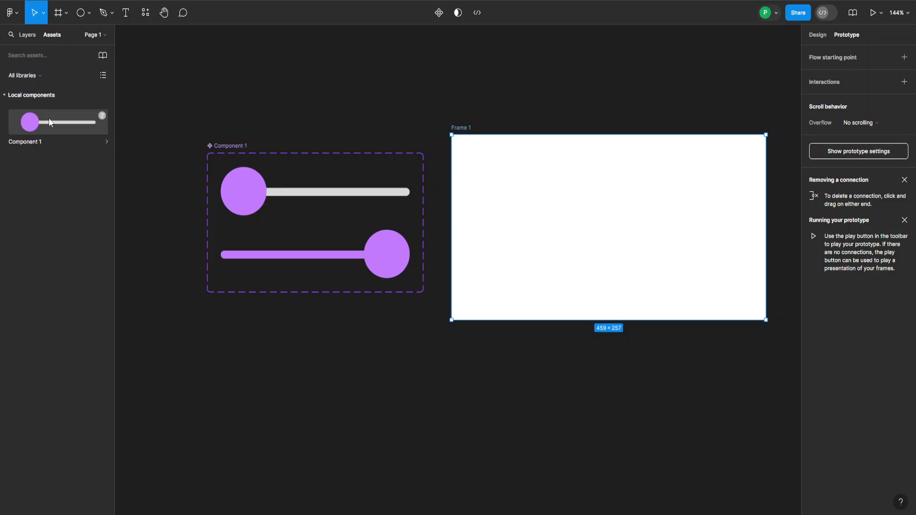
drag(48, 123, 593, 230)
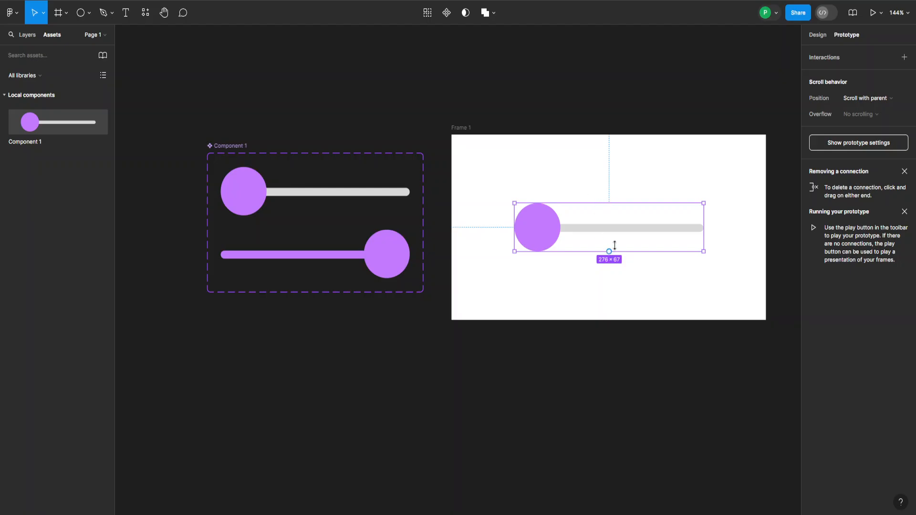
- Deselect the slider instance and run the prototype presentation
click(671, 115)
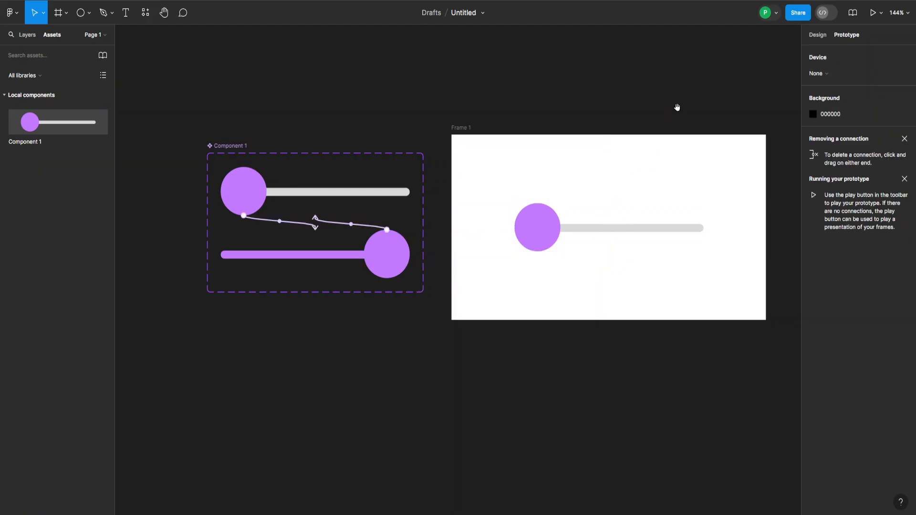
drag(667, 105, 663, 105)
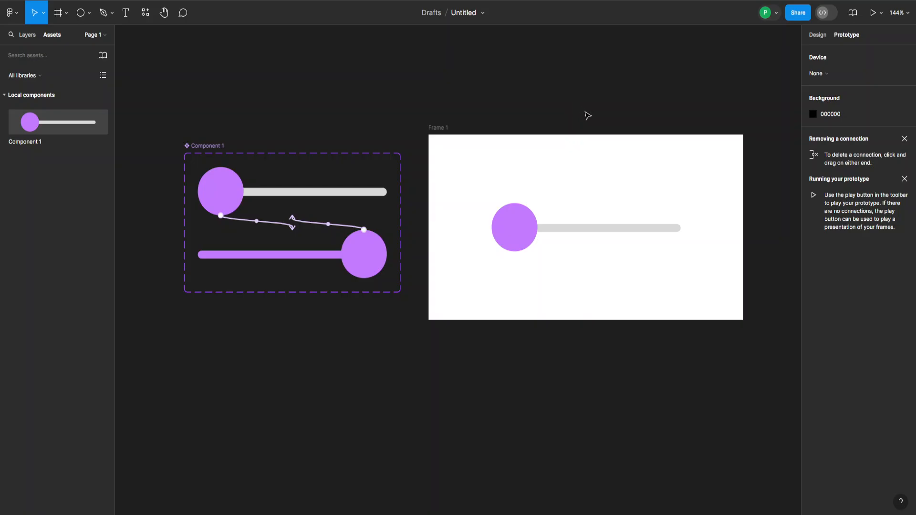
click(876, 17)
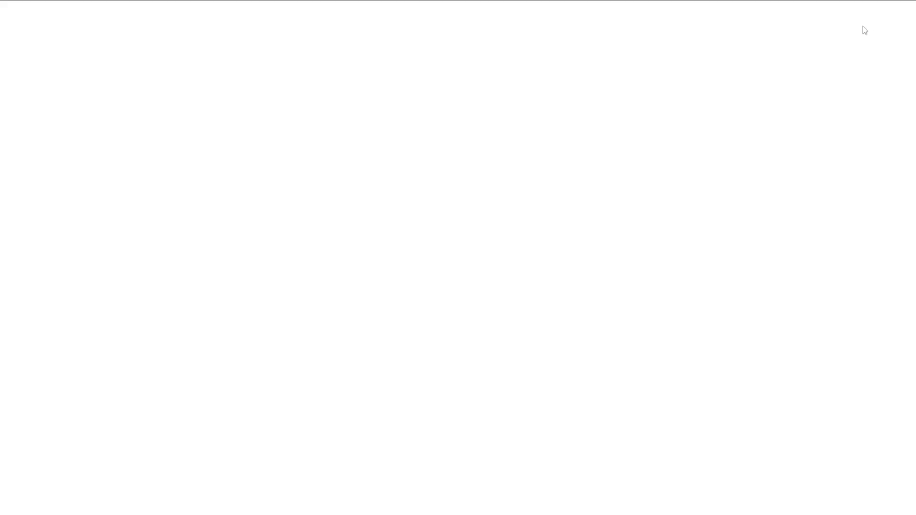